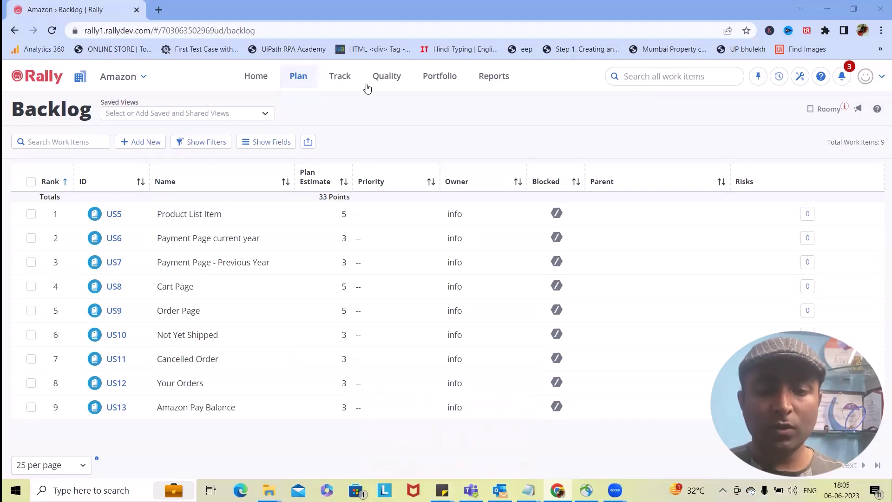
Open the Amazon Team Board from the Track menu.
click(340, 76)
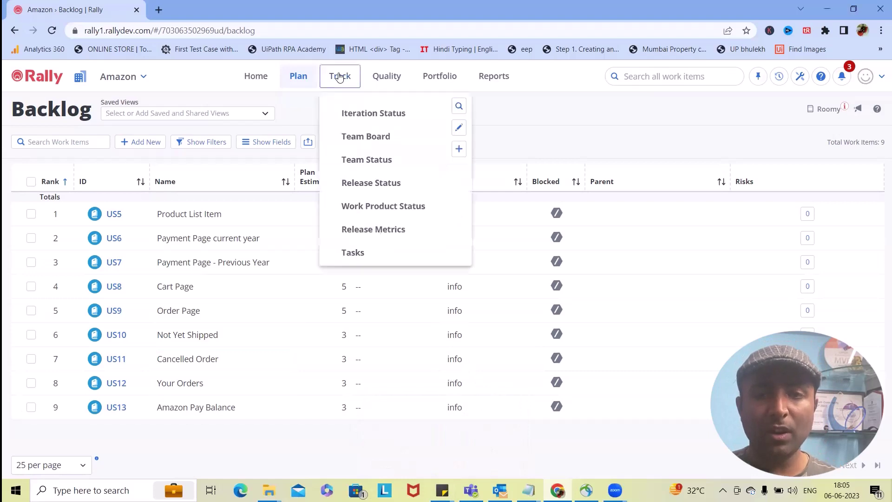
click(366, 135)
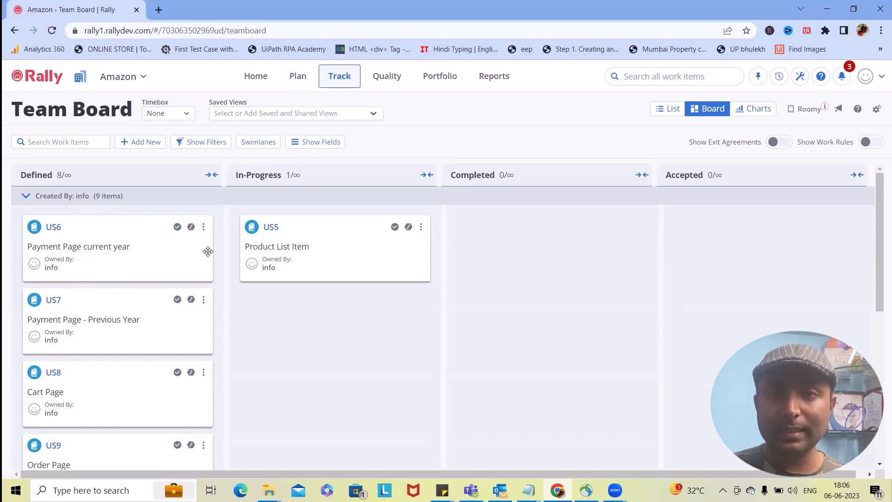
Block then unblock US6, mark it ready, and drag it out of Defined and back.
click(188, 227)
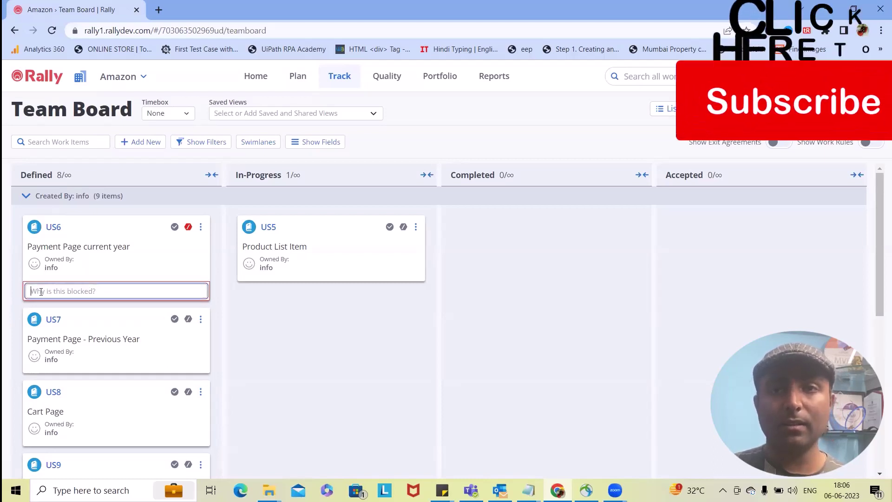
click(187, 226)
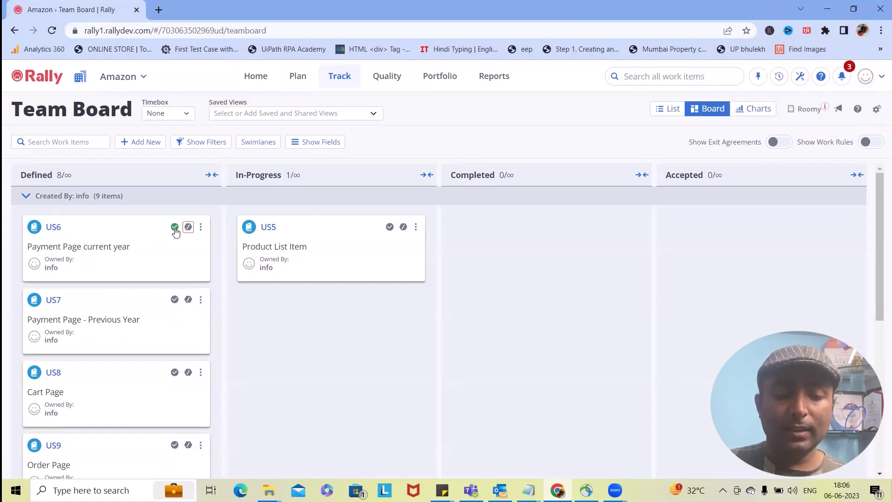
click(175, 226)
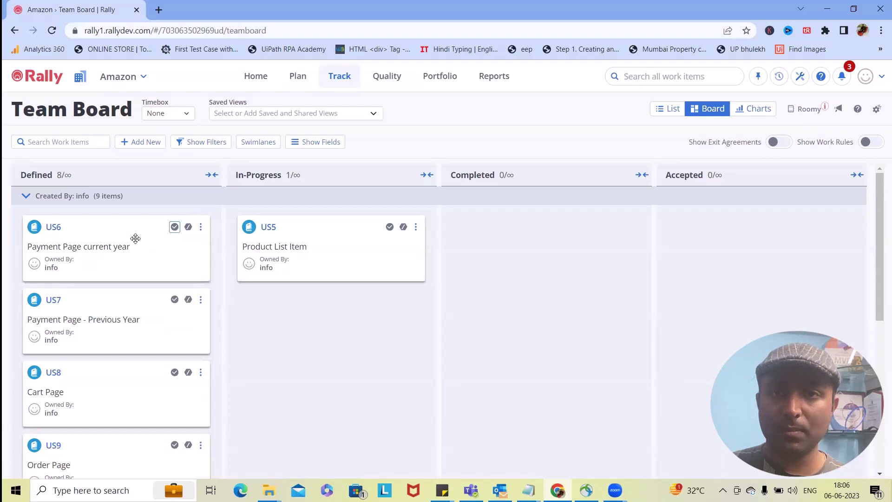
mouse_move(136, 239)
mouse_down()
mouse_move(363, 321)
mouse_move(127, 240)
mouse_move(319, 329)
mouse_move(488, 297)
mouse_up()
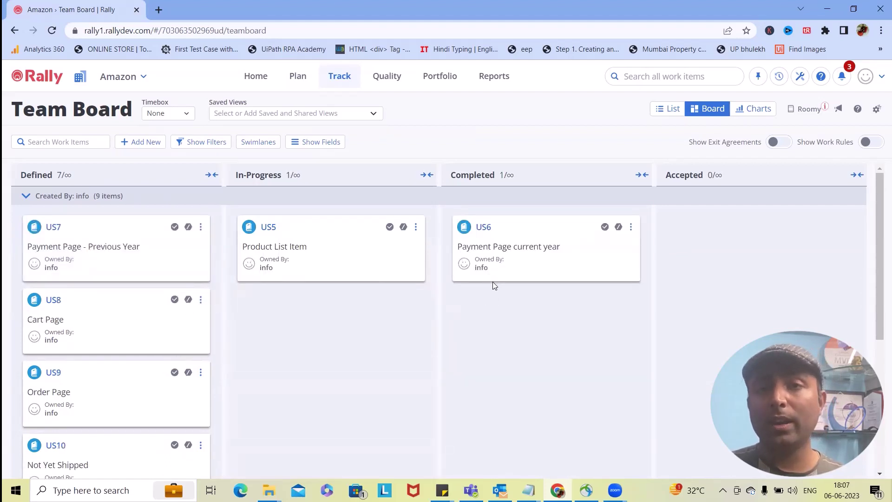
drag(530, 254, 100, 259)
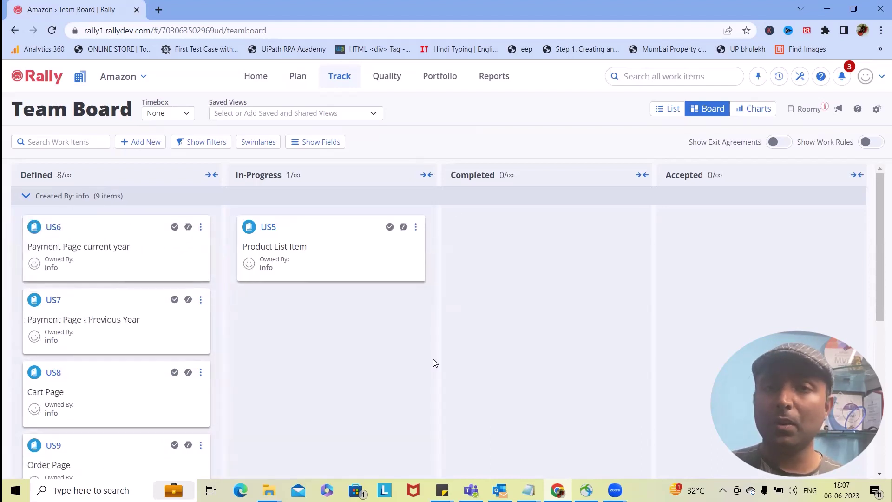
click(201, 226)
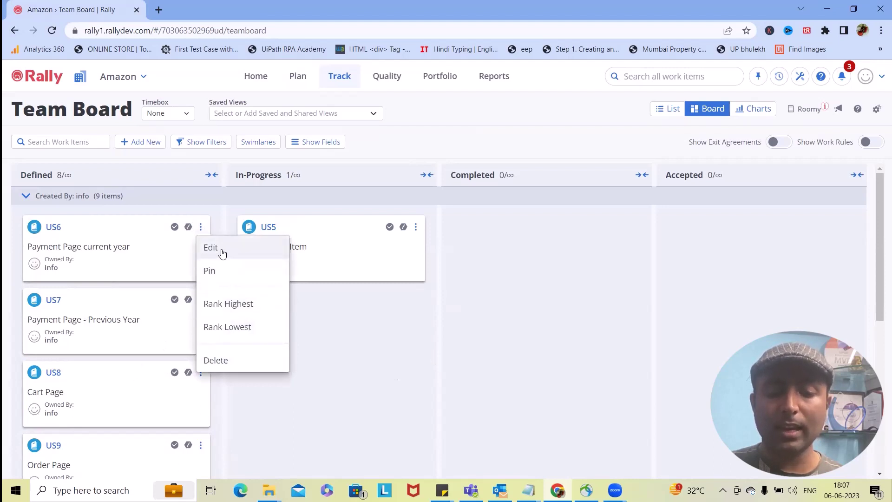
click(210, 247)
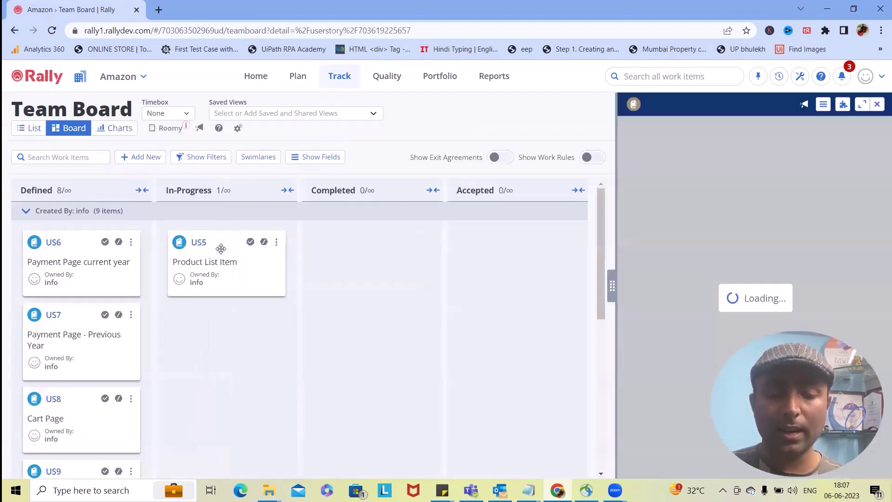
scroll(725, 279, down, 10)
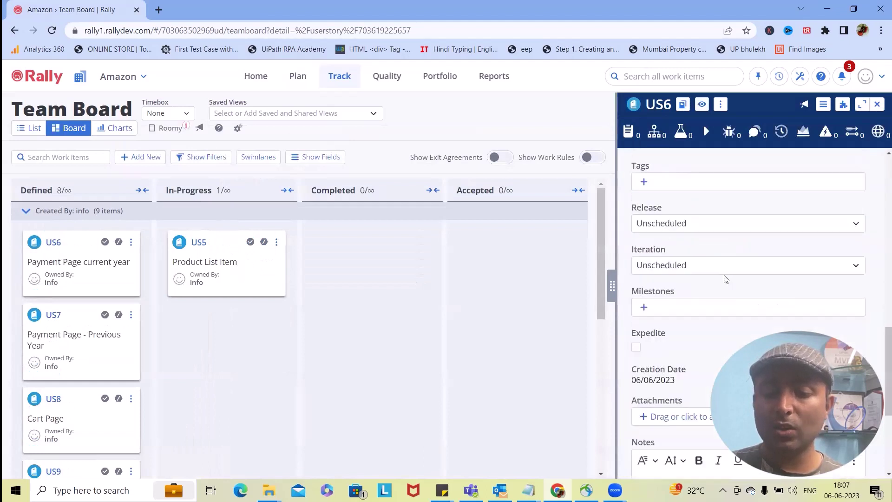
scroll(726, 279, down, 3)
scroll(725, 278, up, 8)
scroll(727, 307, up, 5)
scroll(727, 308, up, 1)
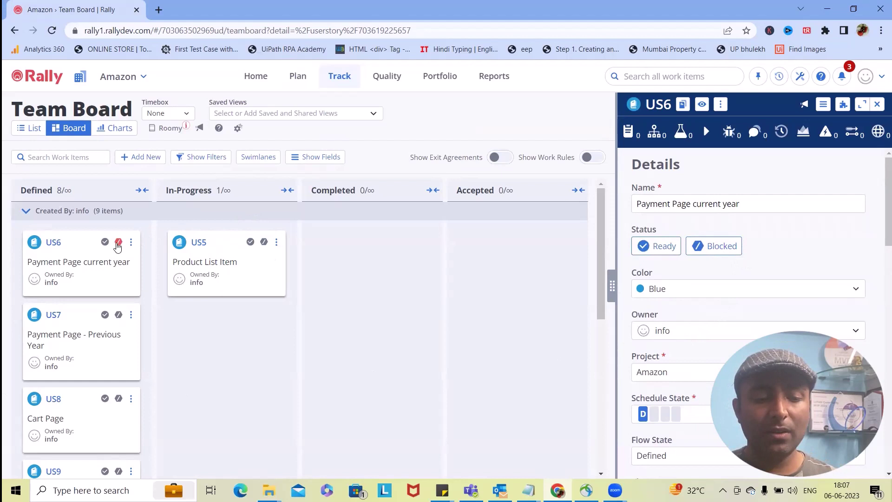
click(877, 104)
Pin the US6 card, then dismiss its actions menu.
click(201, 228)
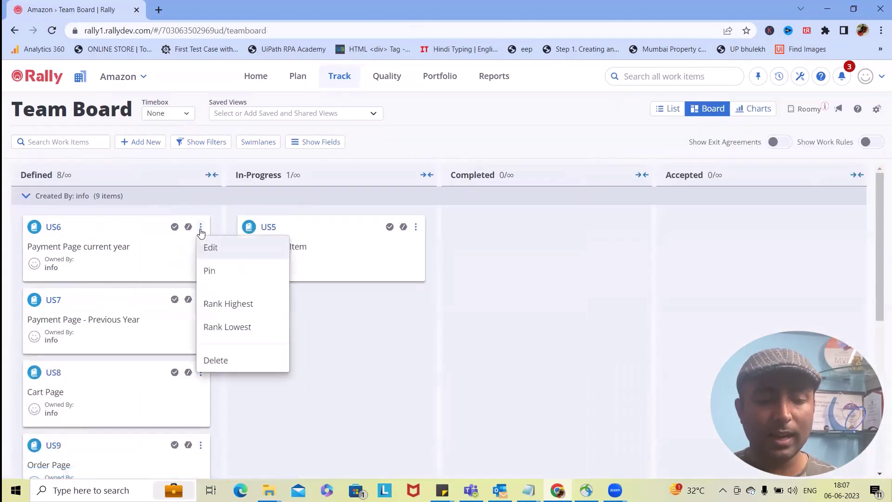
click(222, 278)
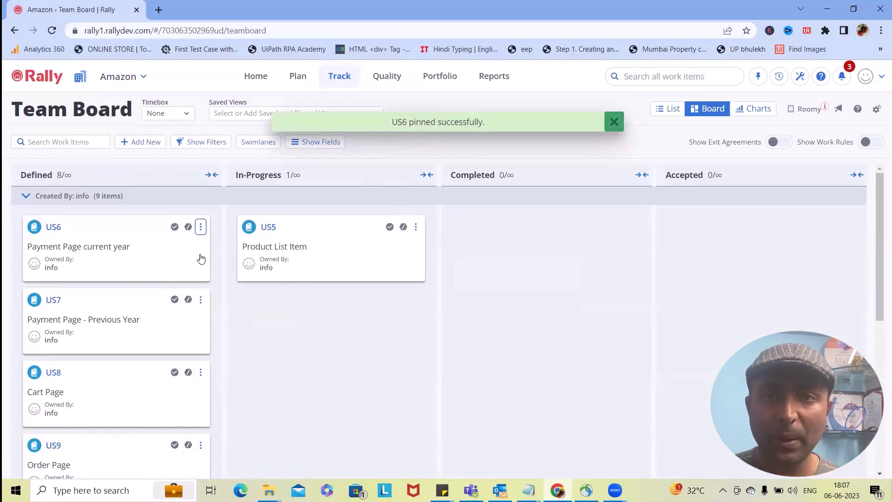
click(188, 226)
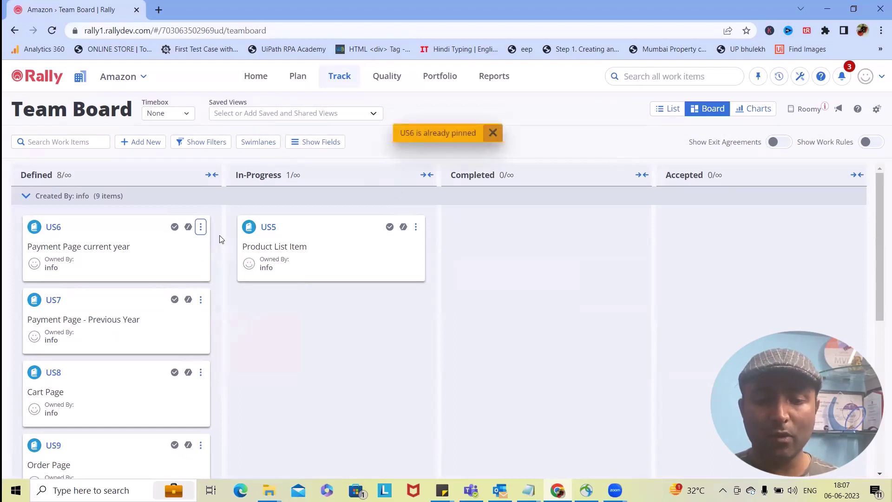
click(200, 227)
click(441, 132)
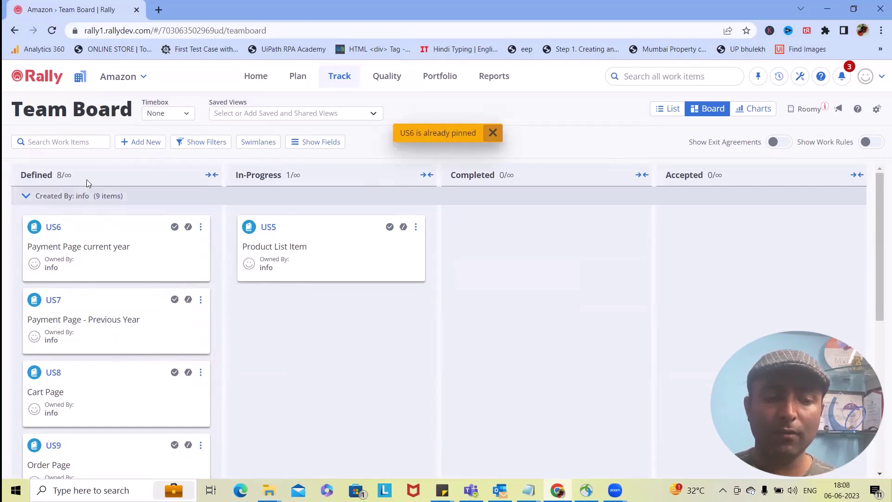
Rank US6 highest, then lowest, and close US7's actions menu without deleting.
click(201, 227)
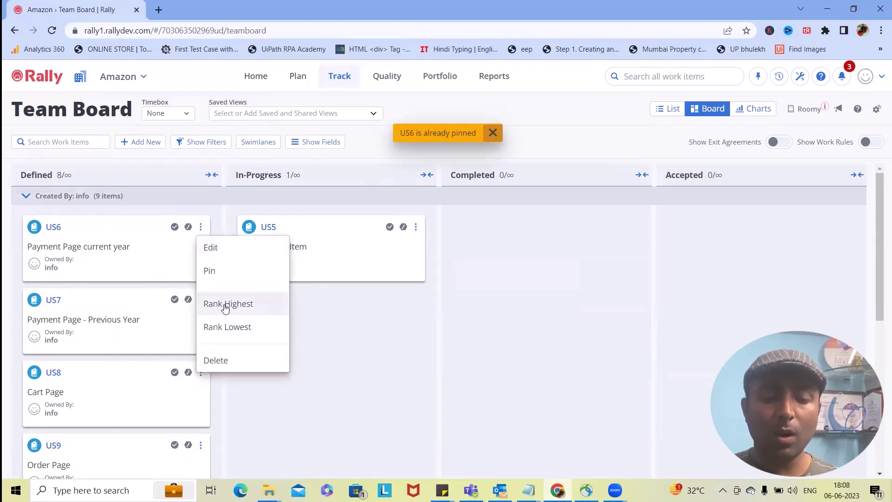
click(226, 306)
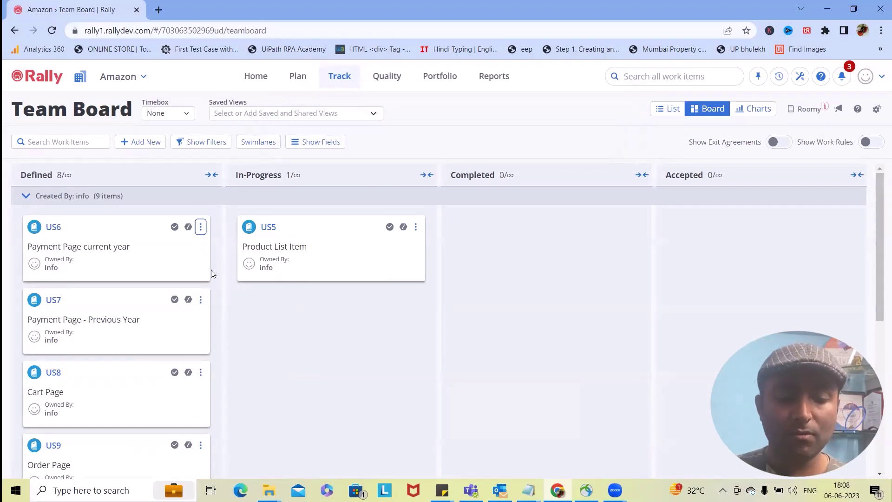
click(200, 226)
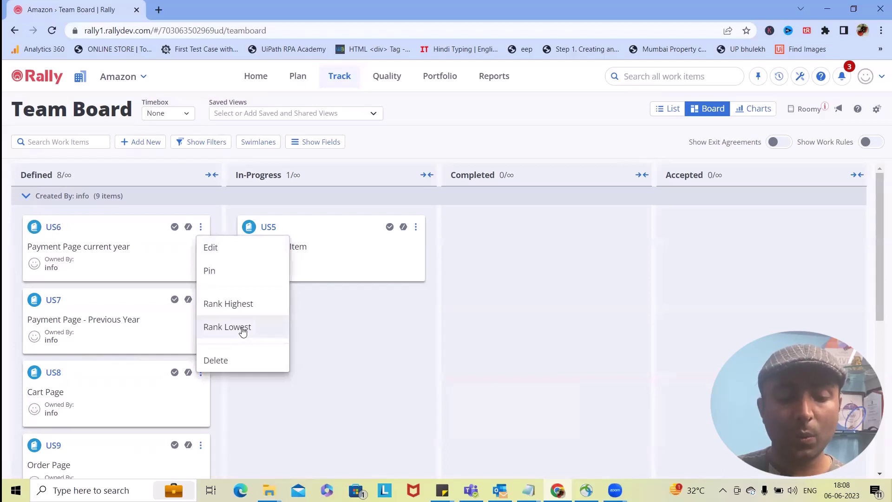
click(226, 326)
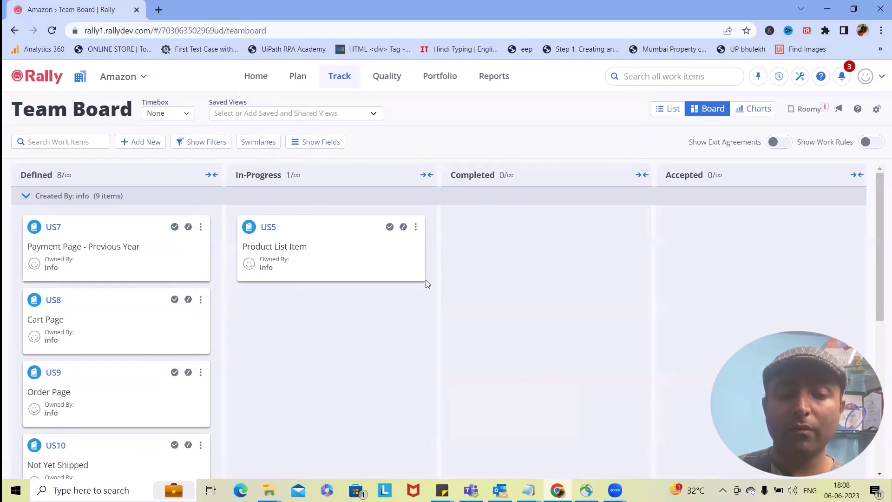
click(201, 226)
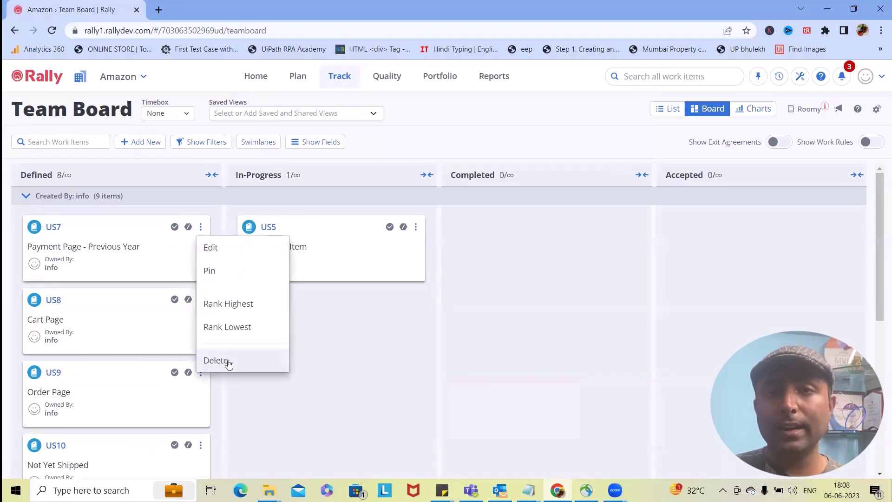
click(398, 360)
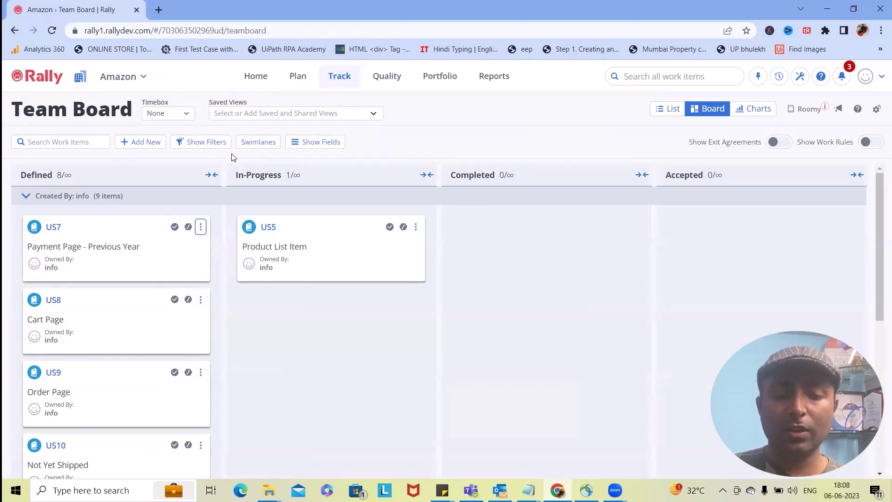
click(202, 141)
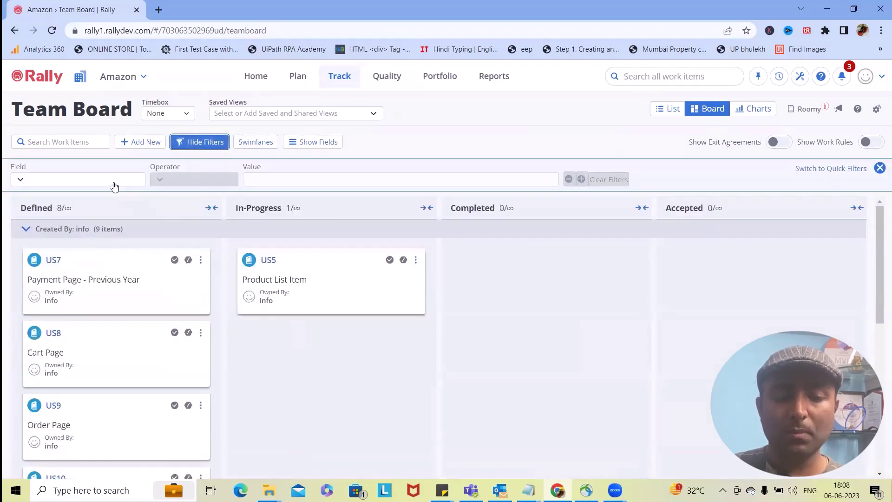
click(73, 180)
scroll(59, 319, down, 5)
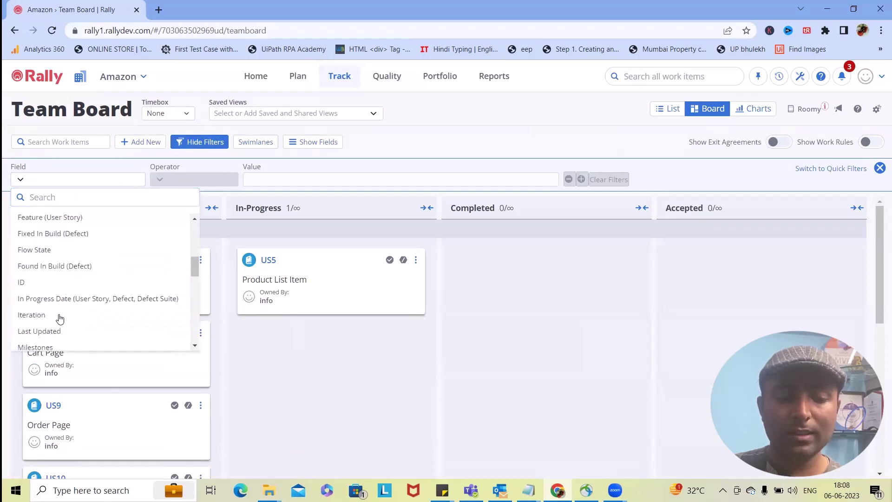
scroll(55, 318, up, 2)
scroll(54, 317, down, 3)
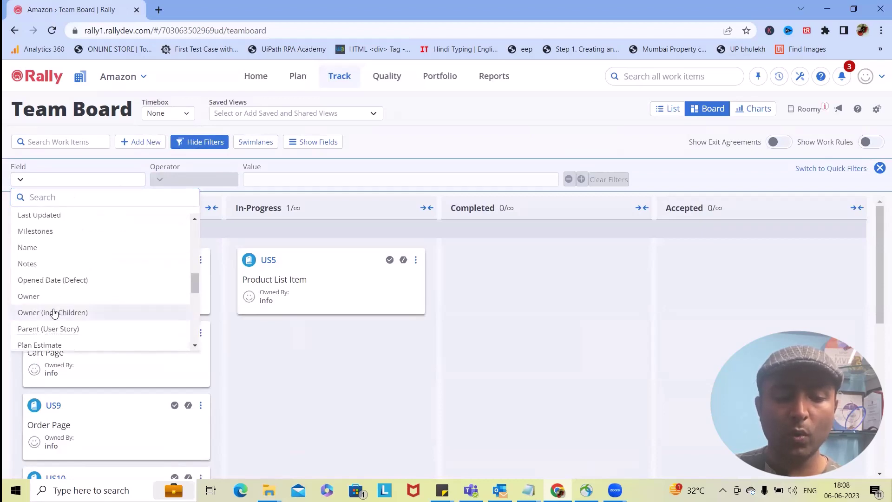
click(41, 240)
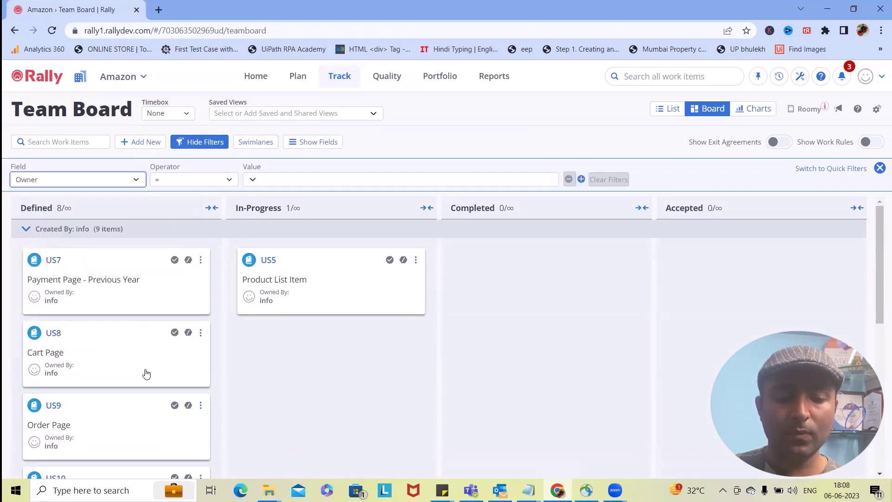
click(344, 183)
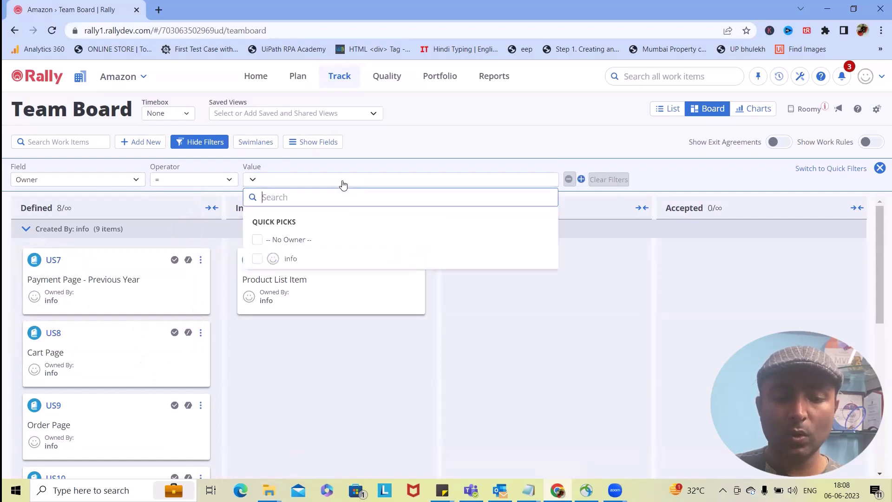
click(320, 258)
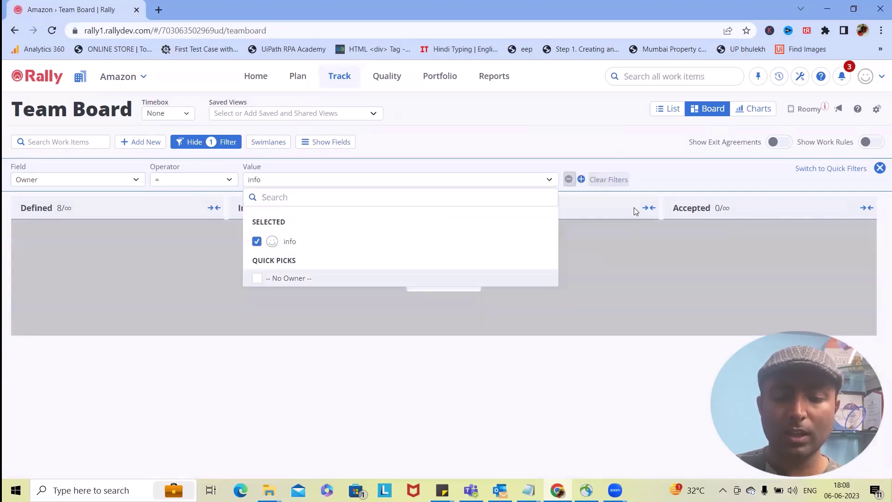
click(644, 276)
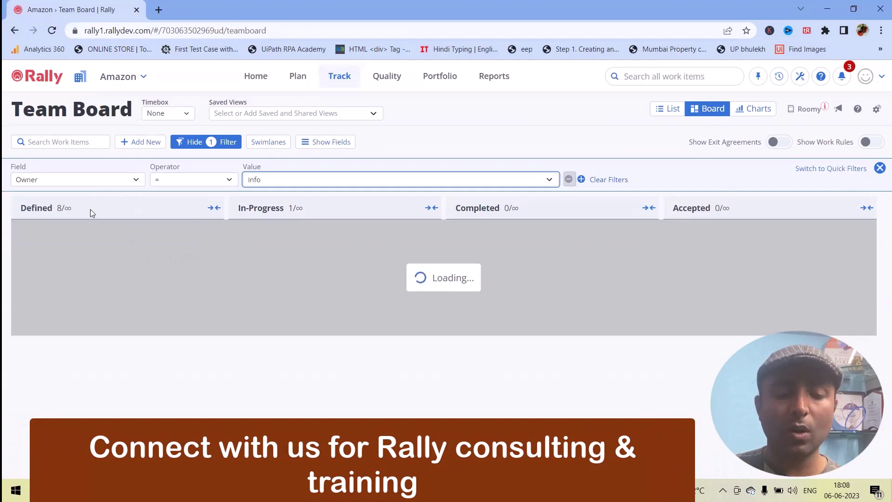
click(77, 180)
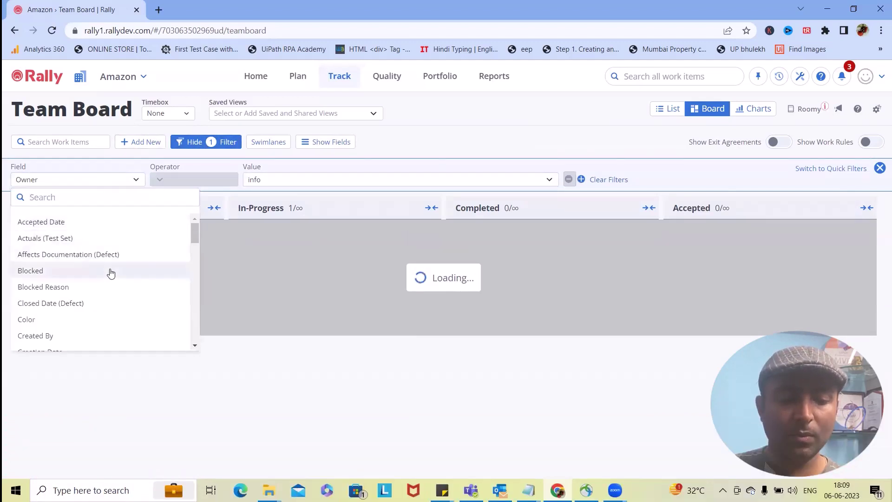
scroll(111, 272, down, 5)
click(609, 180)
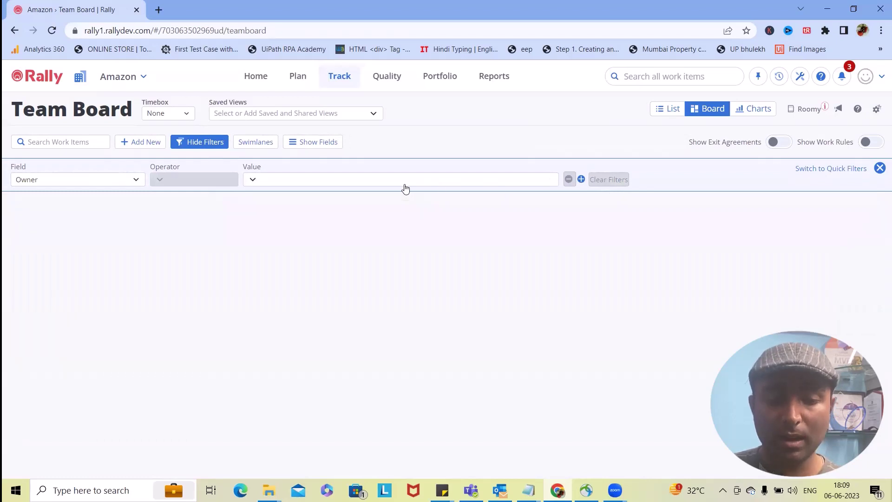
click(199, 142)
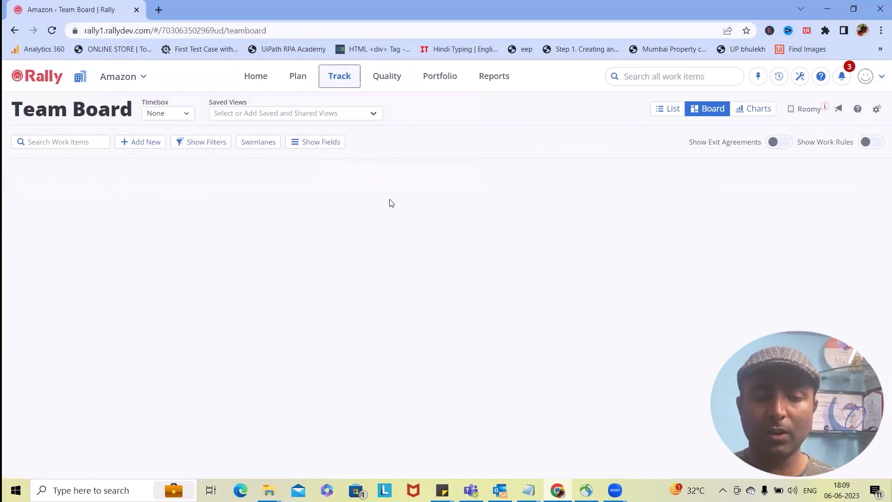
click(707, 108)
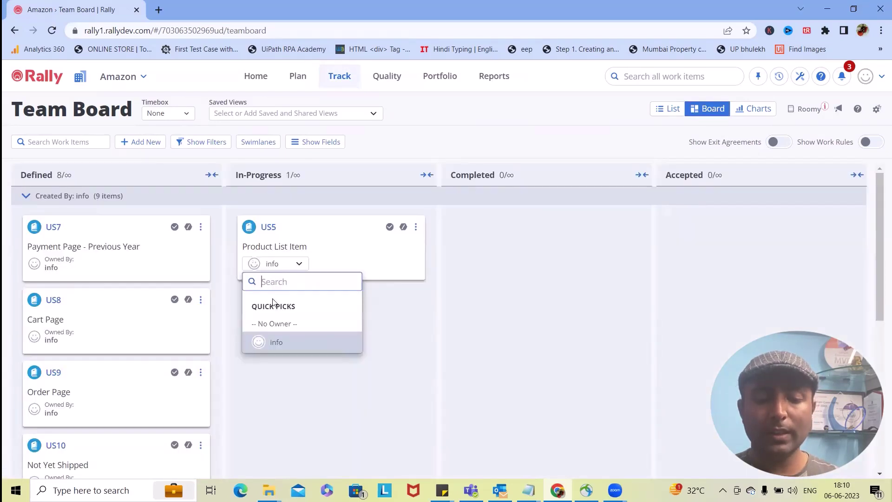
right_click(355, 256)
click(311, 217)
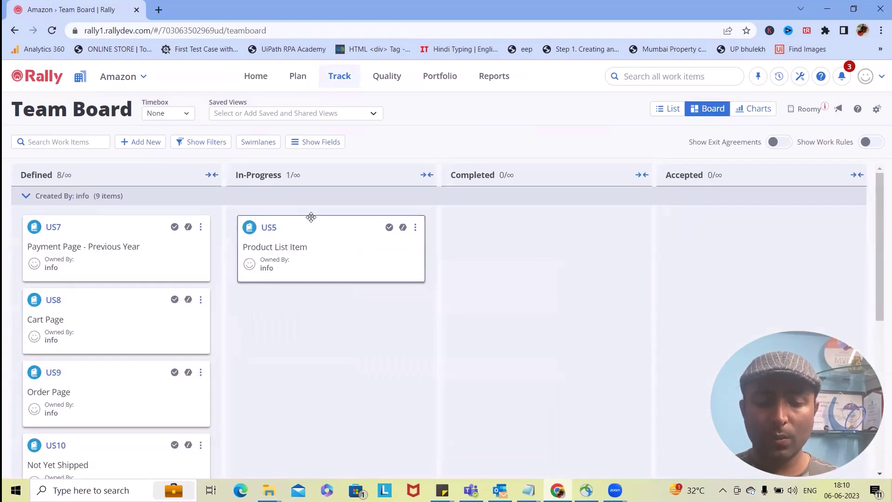
right_click(311, 216)
click(289, 220)
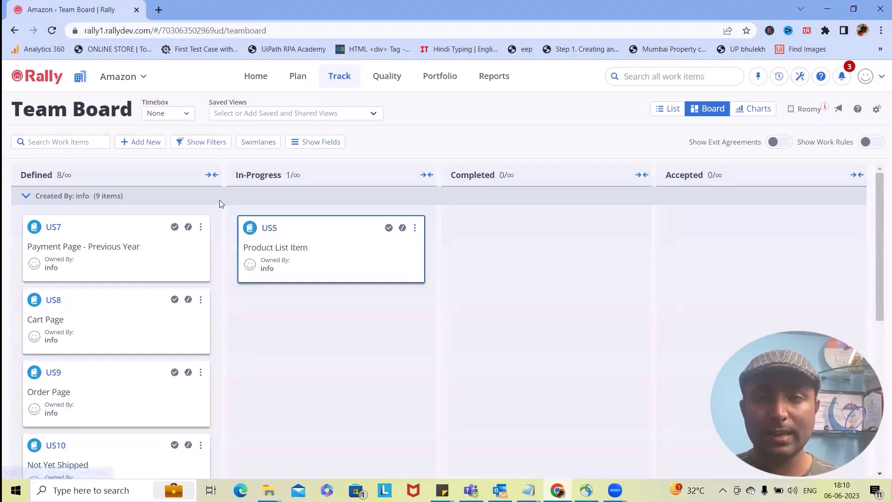
click(26, 195)
click(27, 196)
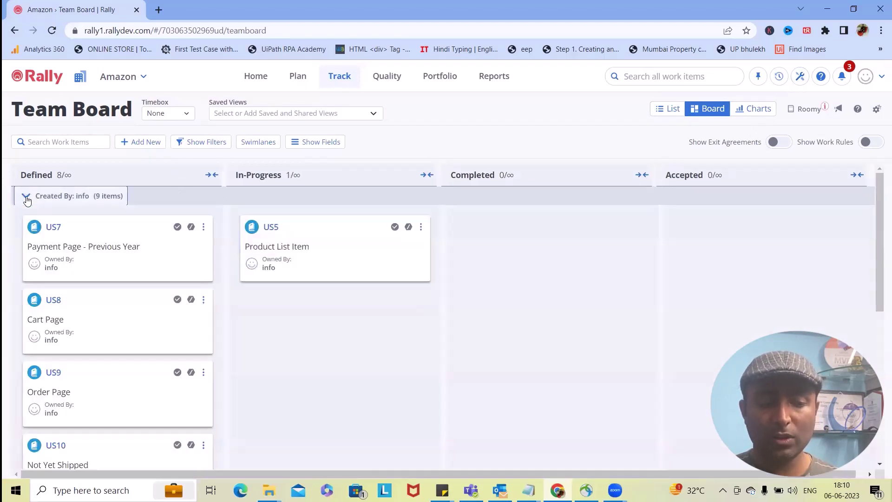
scroll(373, 315, down, 5)
scroll(355, 339, up, 3)
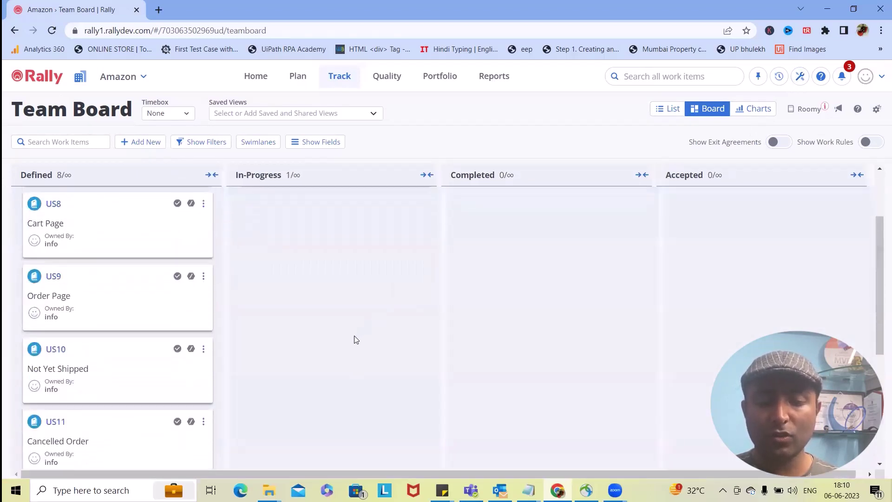
scroll(355, 339, up, 3)
scroll(353, 340, down, 3)
scroll(345, 335, down, 3)
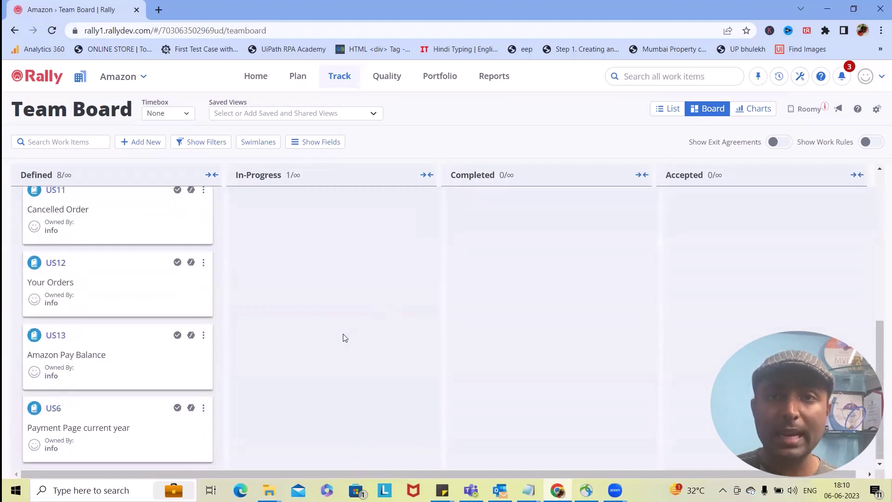
scroll(339, 346, up, 3)
scroll(330, 312, up, 3)
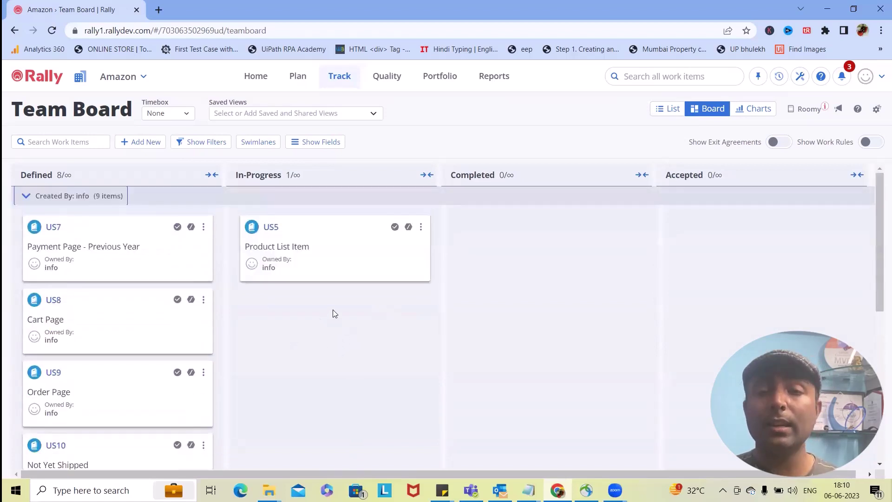